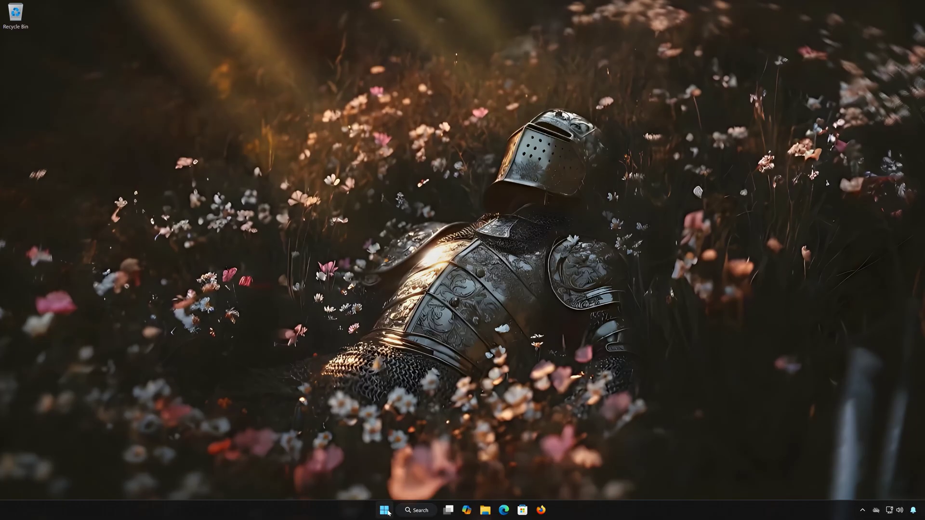
# - Open Settings and go to System > Troubleshoot > Other troubleshooters
pyautogui.click(383, 510)
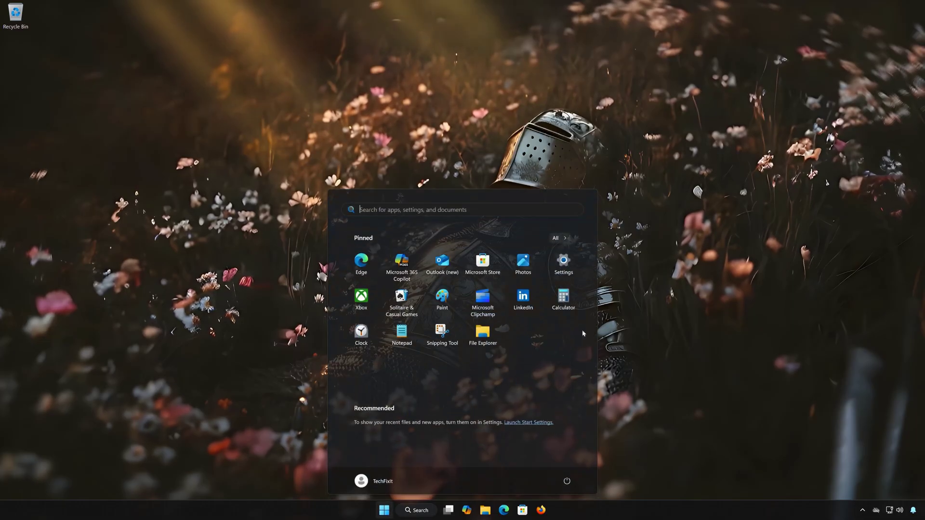
pyautogui.click(573, 262)
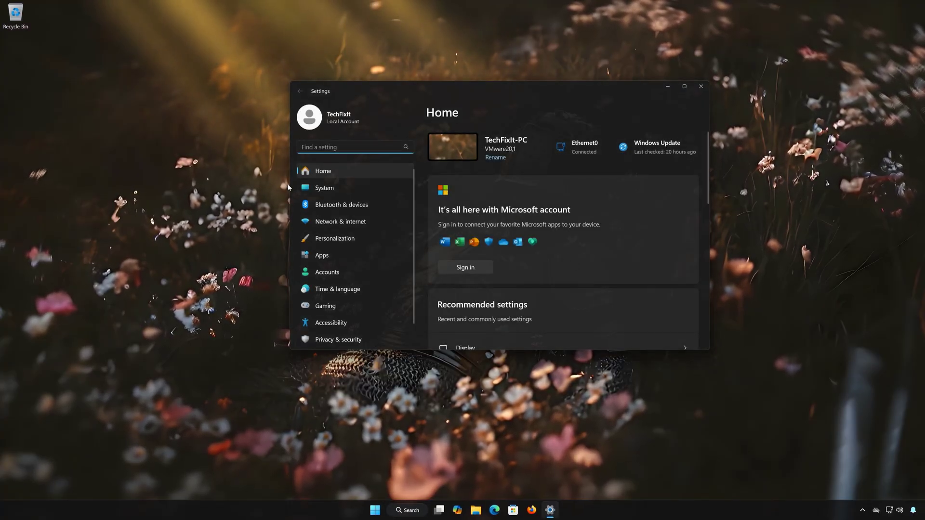
pyautogui.click(339, 189)
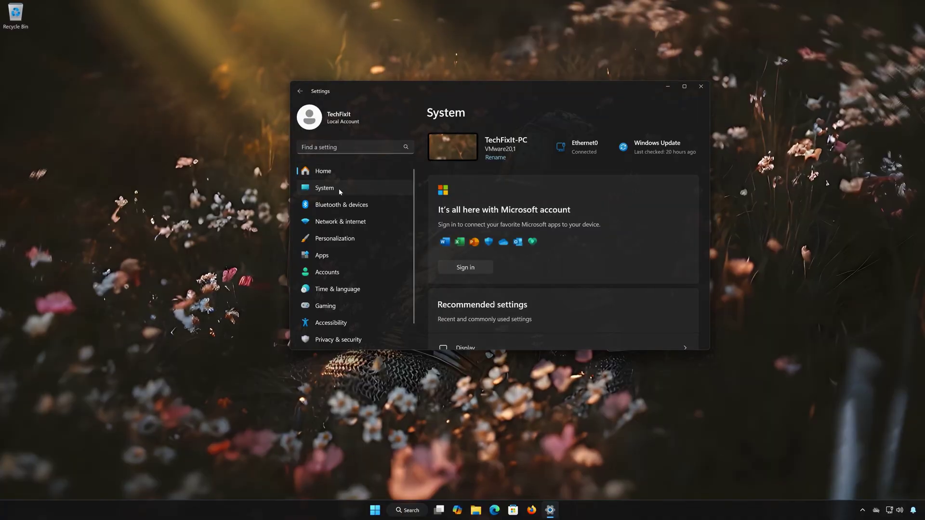
pyautogui.scroll(-2, 561, 254)
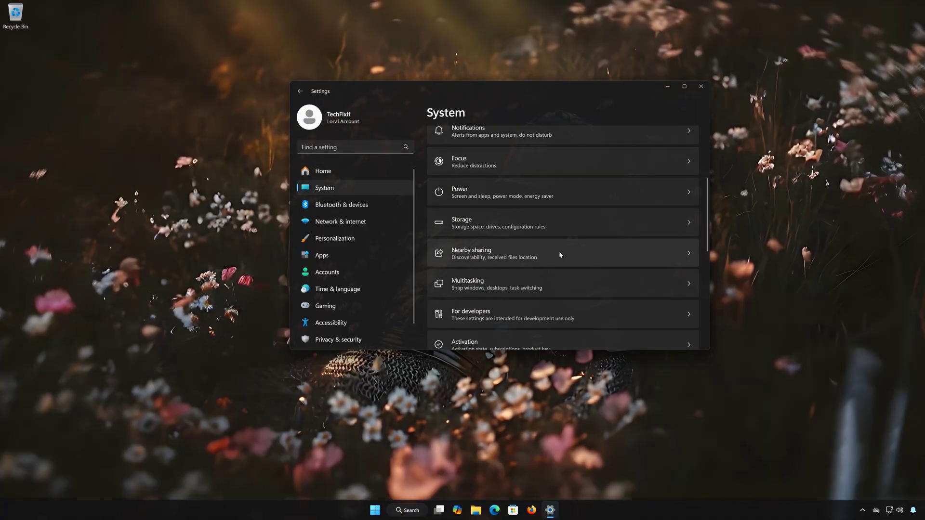
pyautogui.scroll(-1, 560, 254)
pyautogui.scroll(-2, 559, 259)
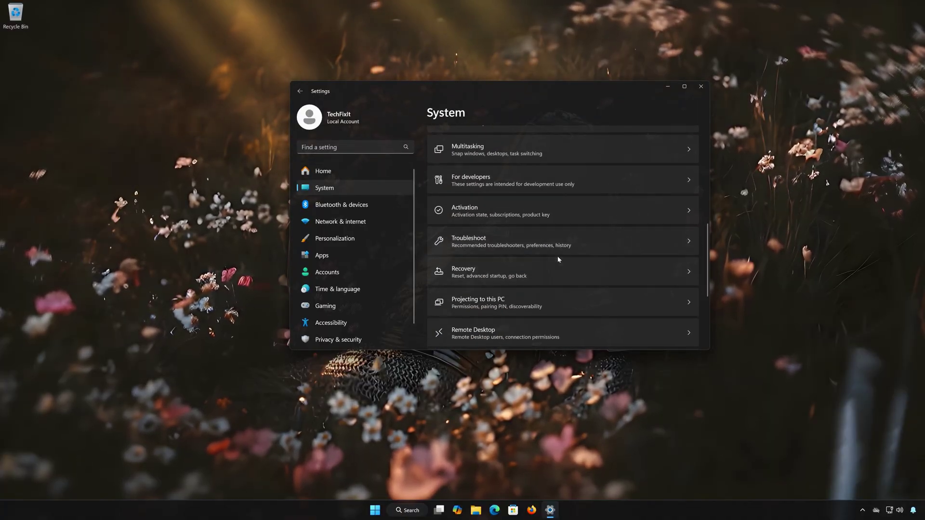
pyautogui.click(499, 246)
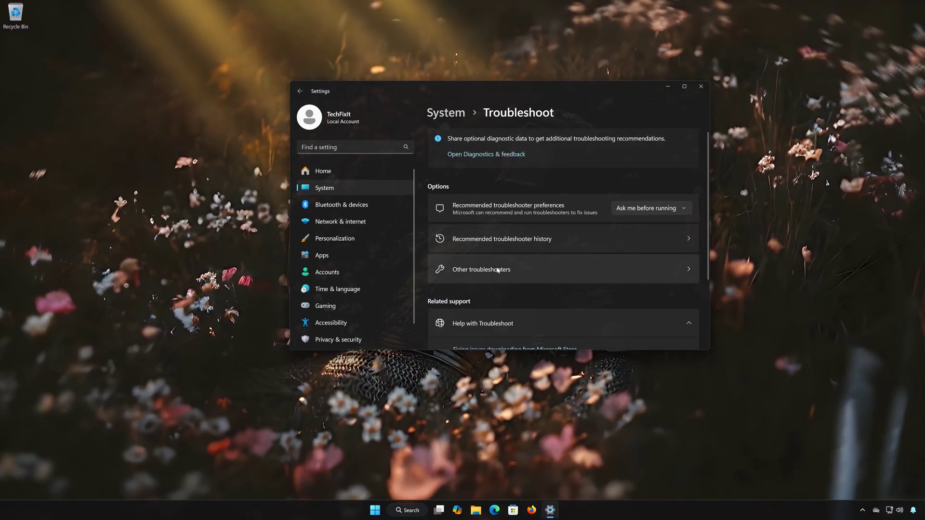
pyautogui.click(498, 269)
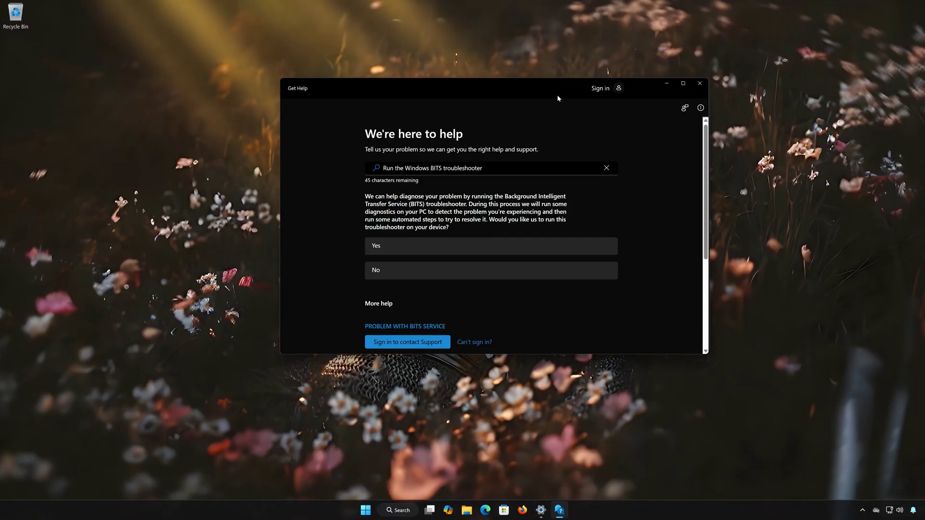
# - Run the BITS troubleshooter, confirm it fixed the problem, and close Get Help
pyautogui.click(414, 248)
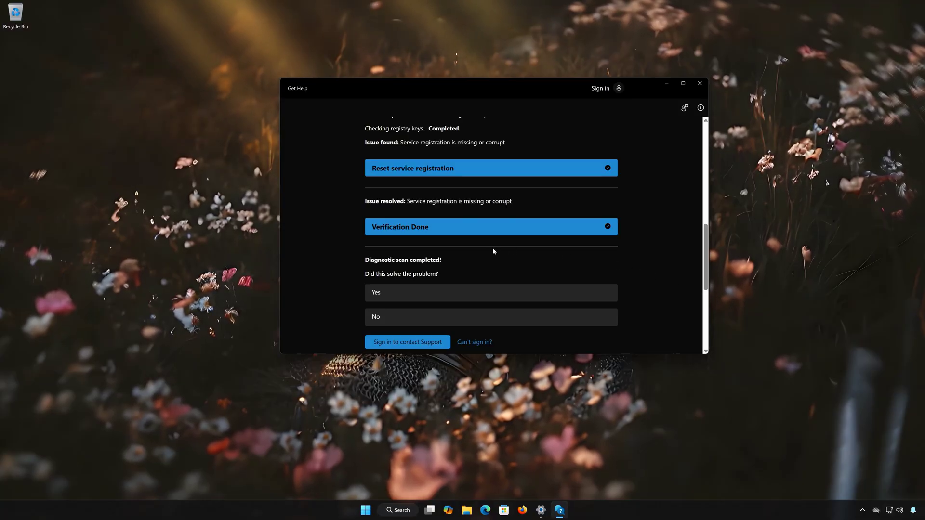
pyautogui.click(399, 297)
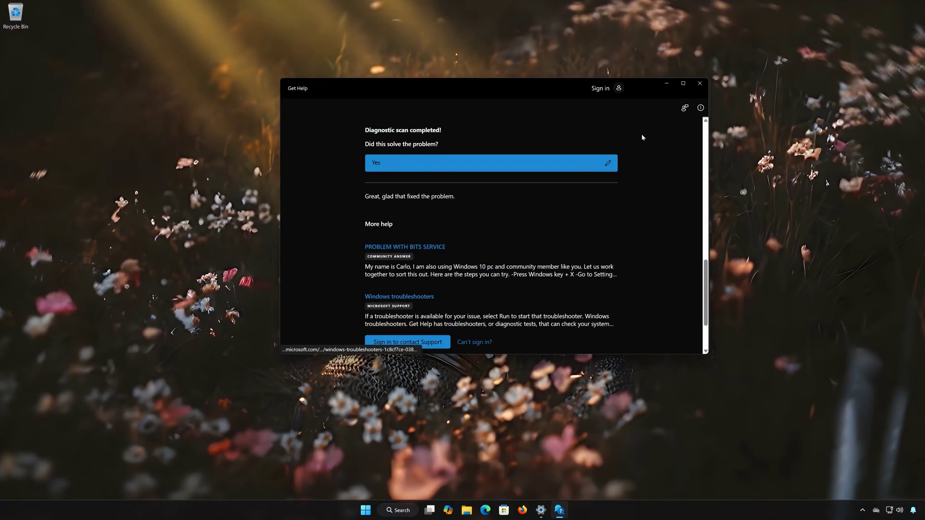
pyautogui.click(699, 85)
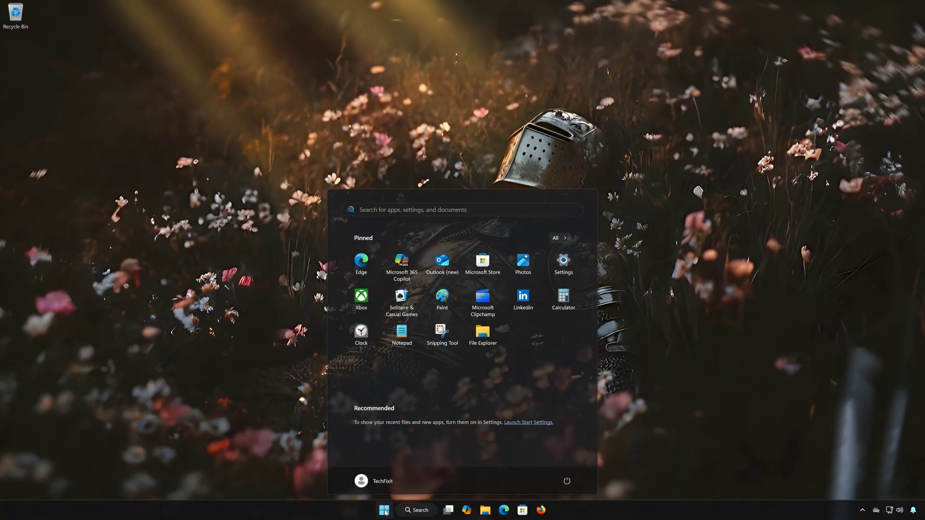
# - Search cmd and launch Command Prompt as administrator, approving the UAC prompt
pyautogui.write('cmd')
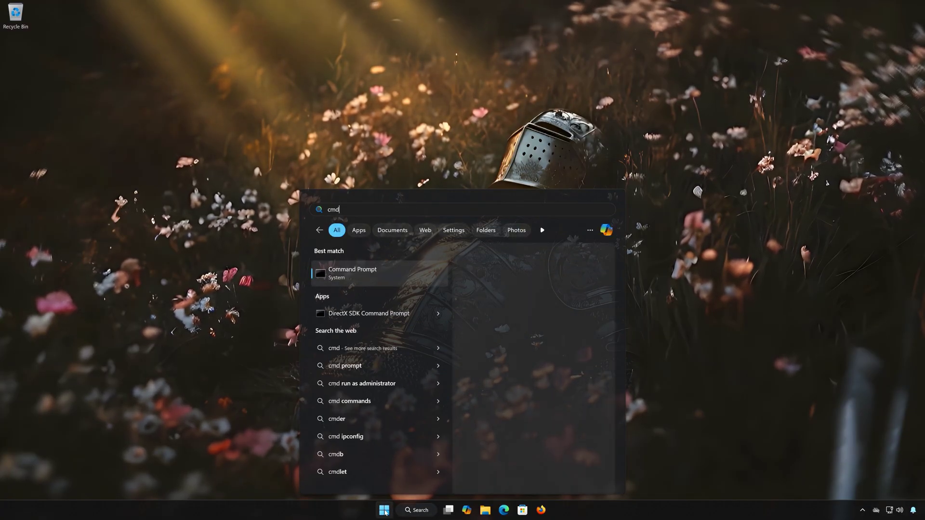
pyautogui.rightClick(381, 279)
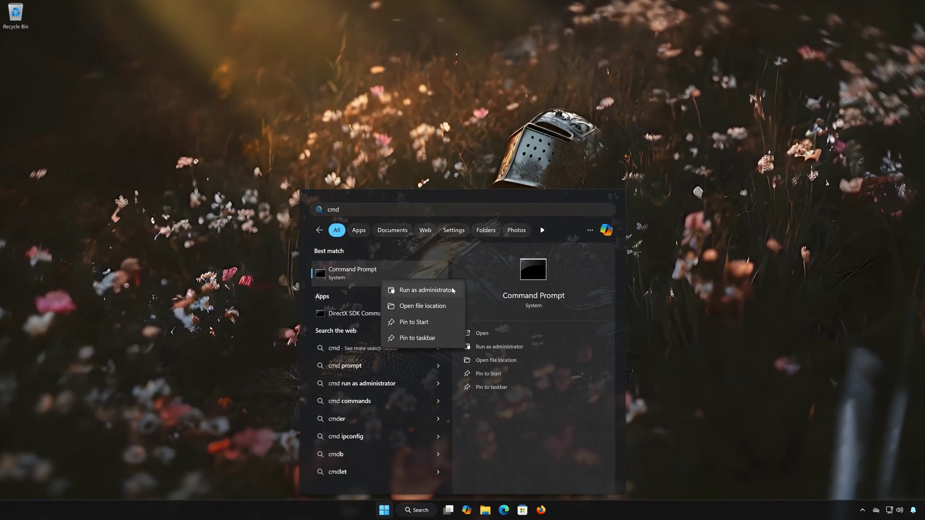
pyautogui.click(436, 291)
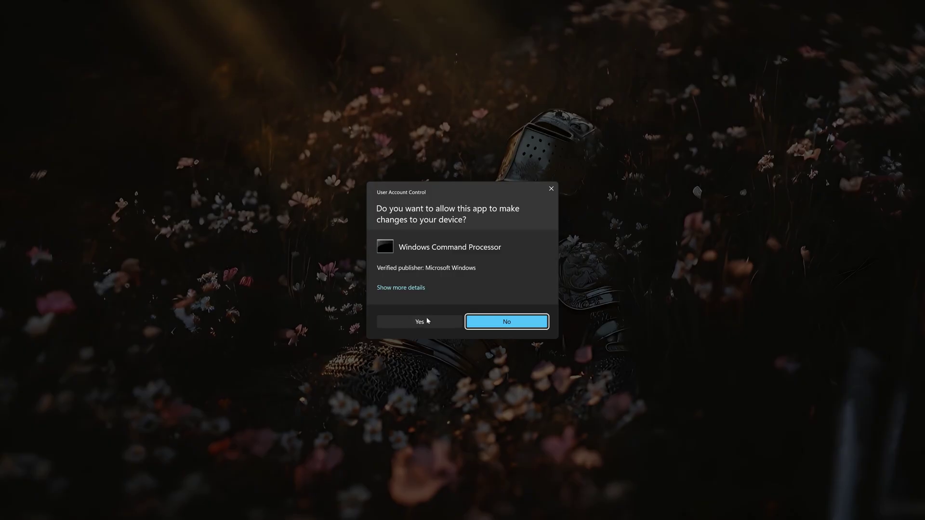
pyautogui.click(432, 321)
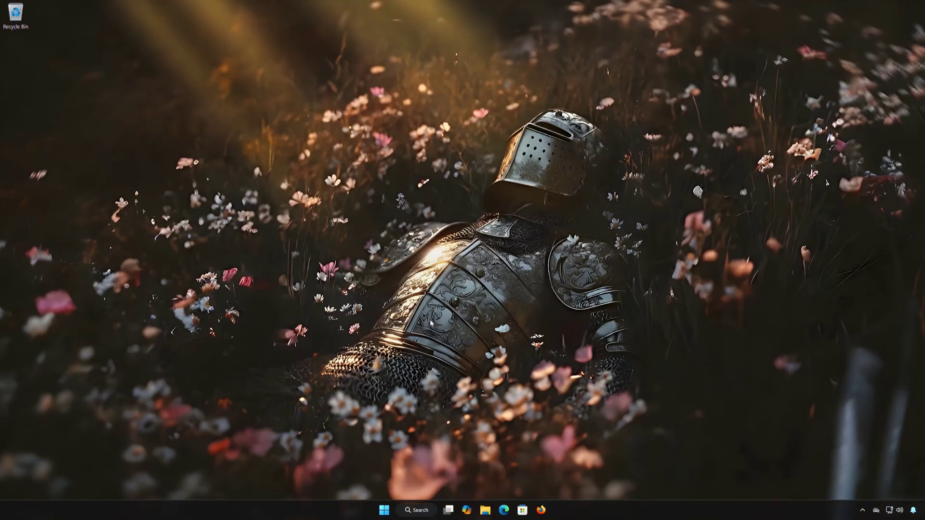
# - Run sfc /scannow in Command Prompt, then exit the window
pyautogui.moveTo(318, 107); pyautogui.dragTo(472, 136)
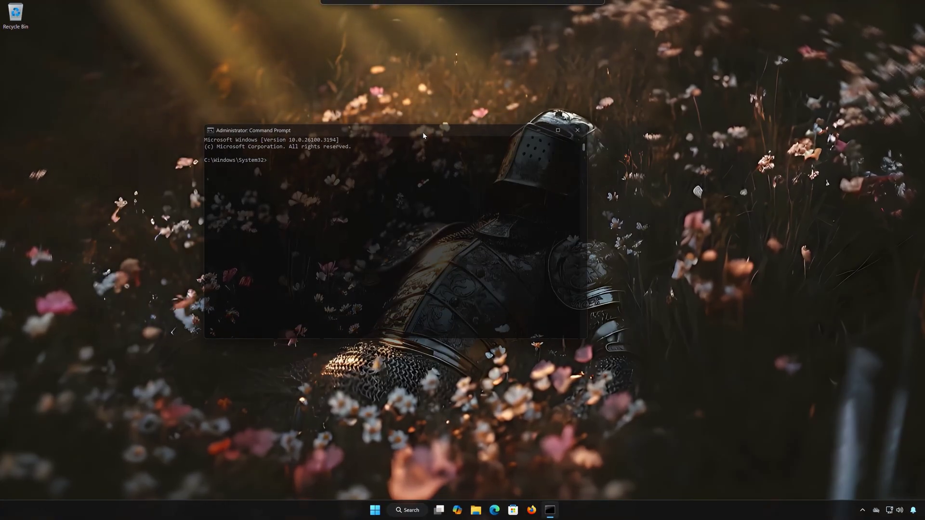
pyautogui.write('sfc')
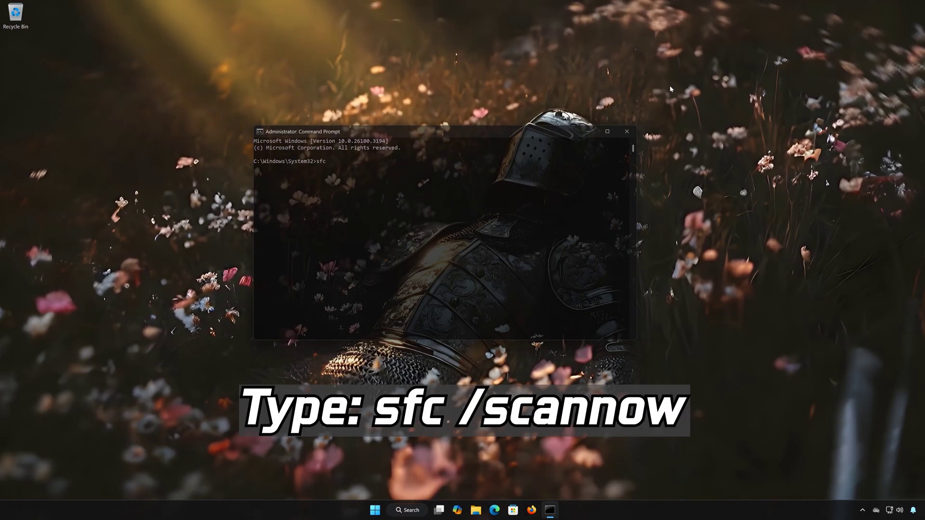
pyautogui.write(' /scannow')
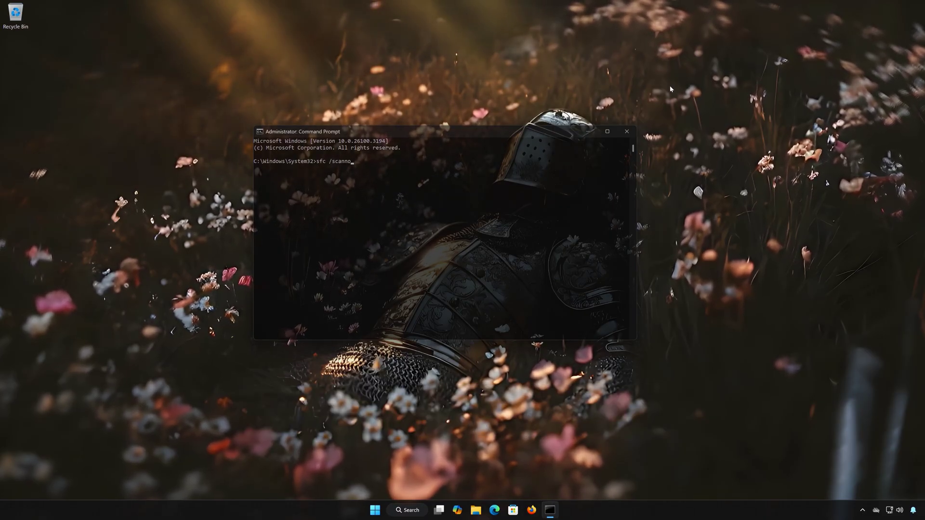
pyautogui.press('Return')
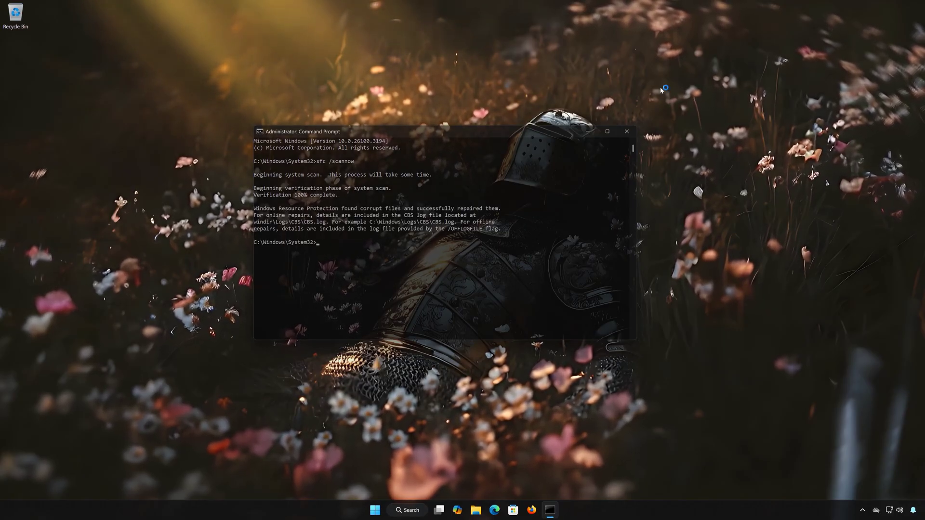
pyautogui.write('exit')
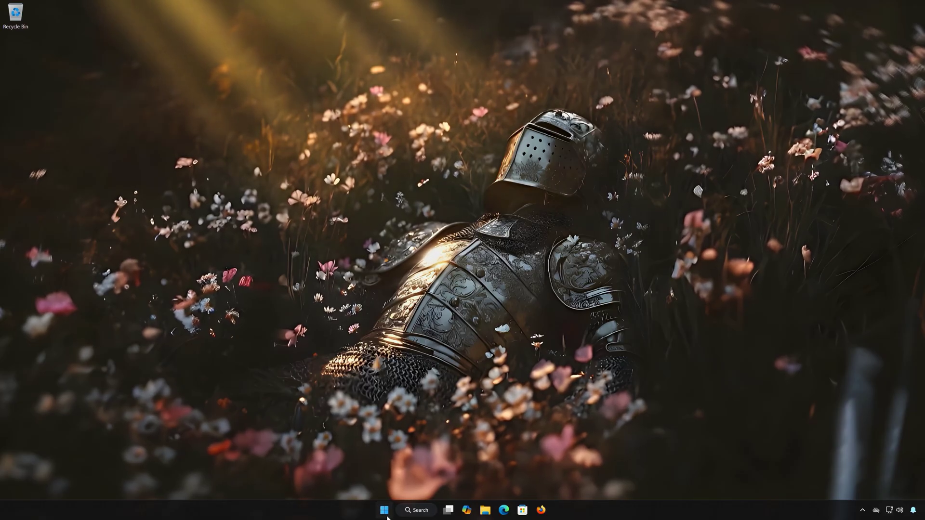
# - Search cmd from Start and open a new elevated Command Prompt, approving UAC
pyautogui.click(387, 517)
pyautogui.write('cmd')
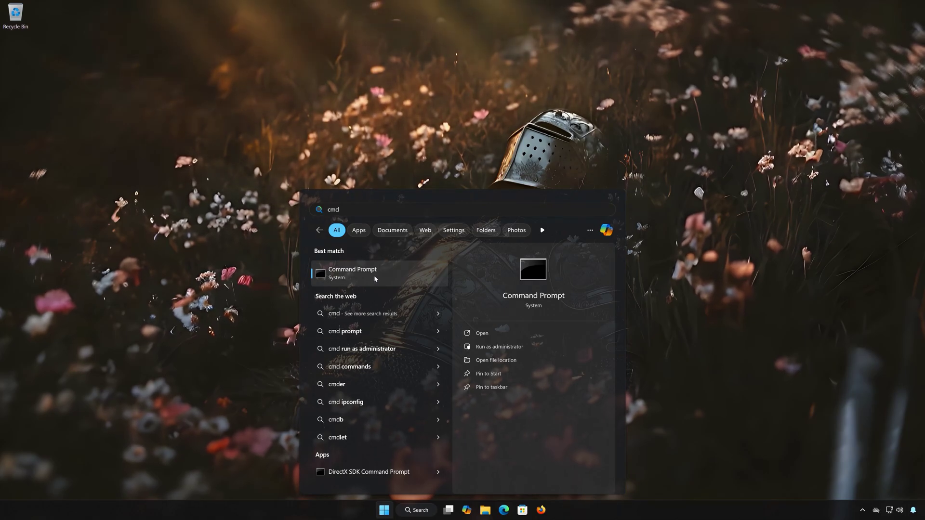
pyautogui.rightClick(374, 278)
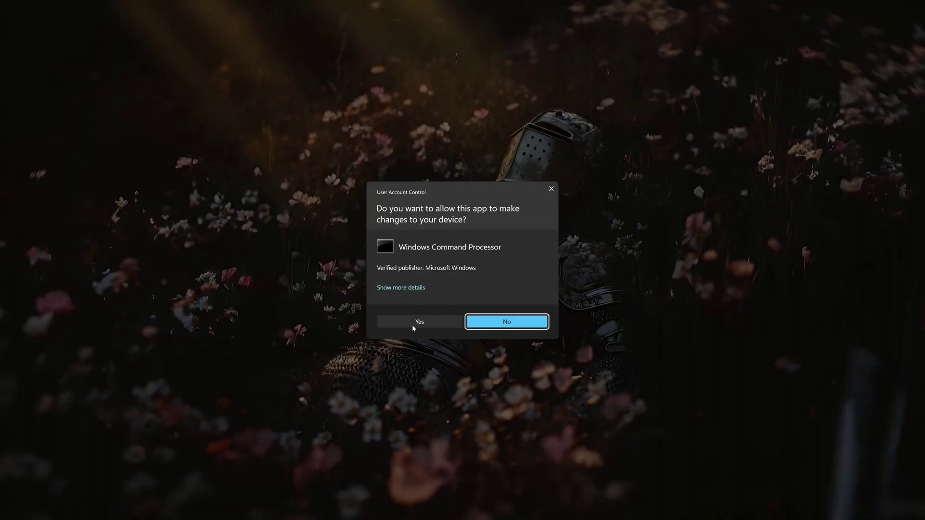
pyautogui.click(413, 326)
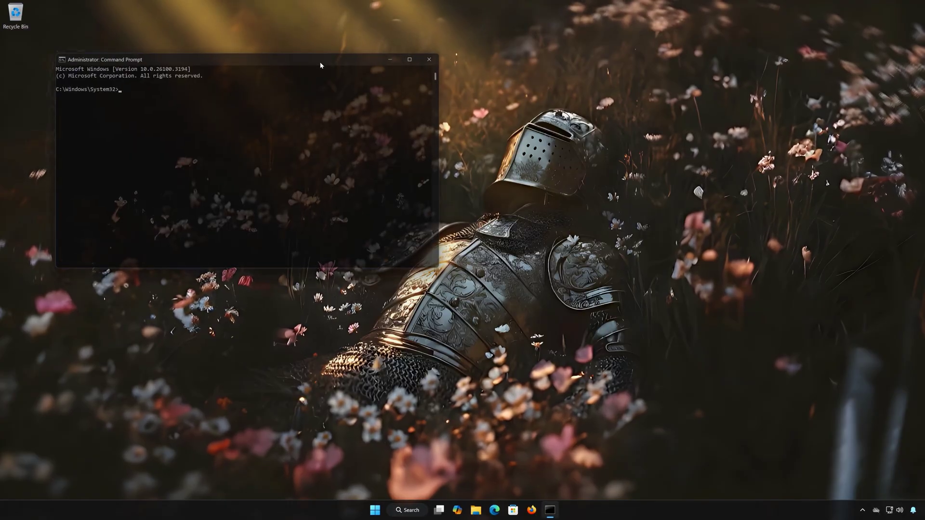
# - Run DISM /Online /Cleanup-Image /RestoreHealth to completion, then open File Explorer
pyautogui.moveTo(320, 65); pyautogui.dragTo(495, 130)
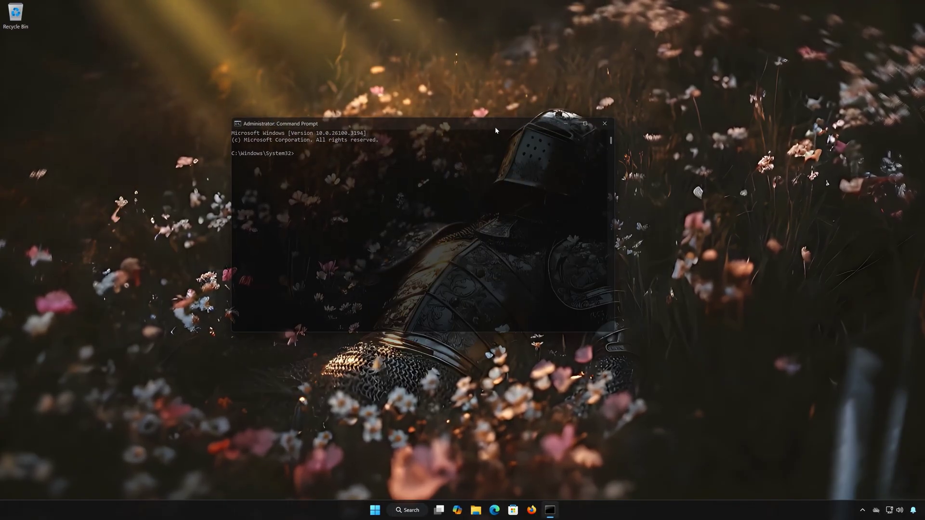
pyautogui.write('DISM')
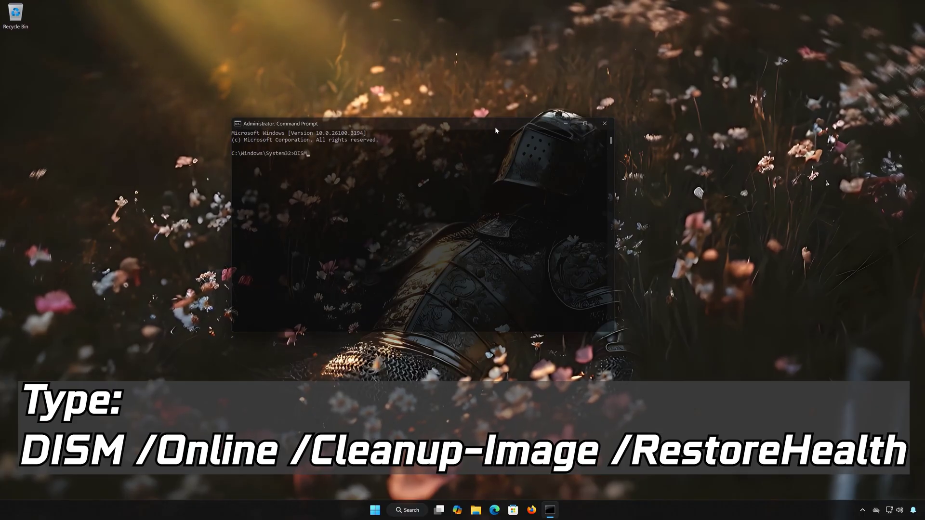
pyautogui.write(' /Online')
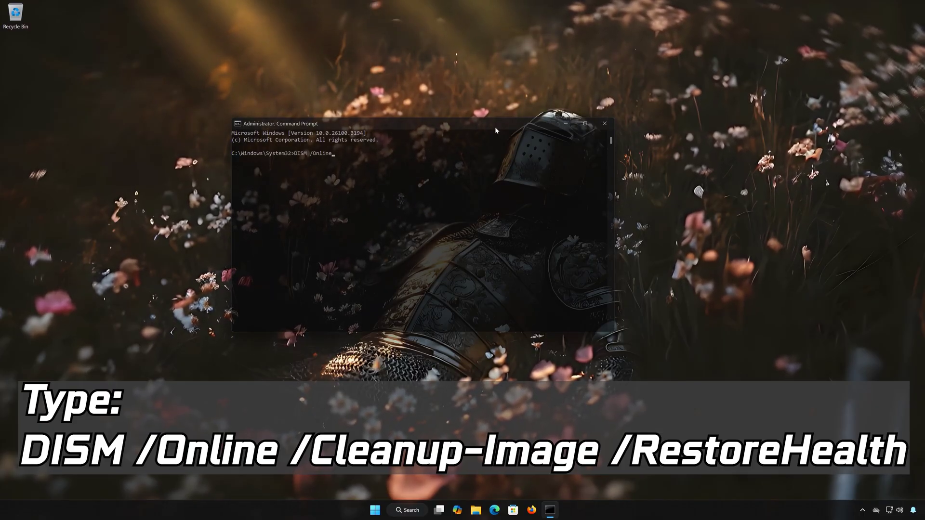
pyautogui.write(' /Cleanup-')
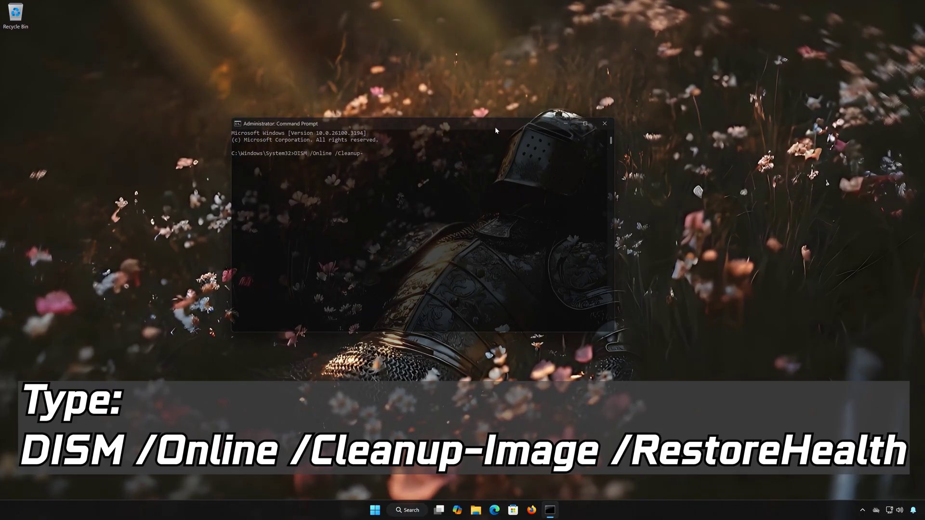
pyautogui.write('Image ')
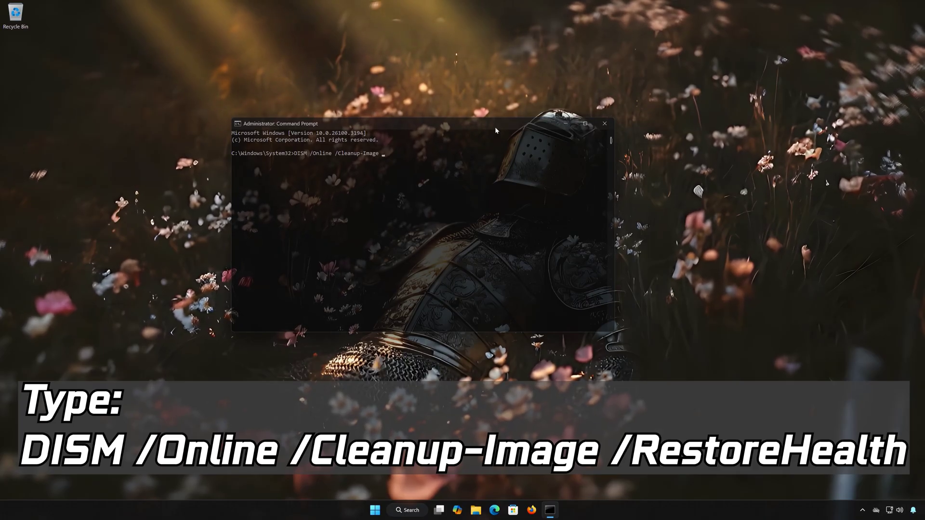
pyautogui.write('/Restore')
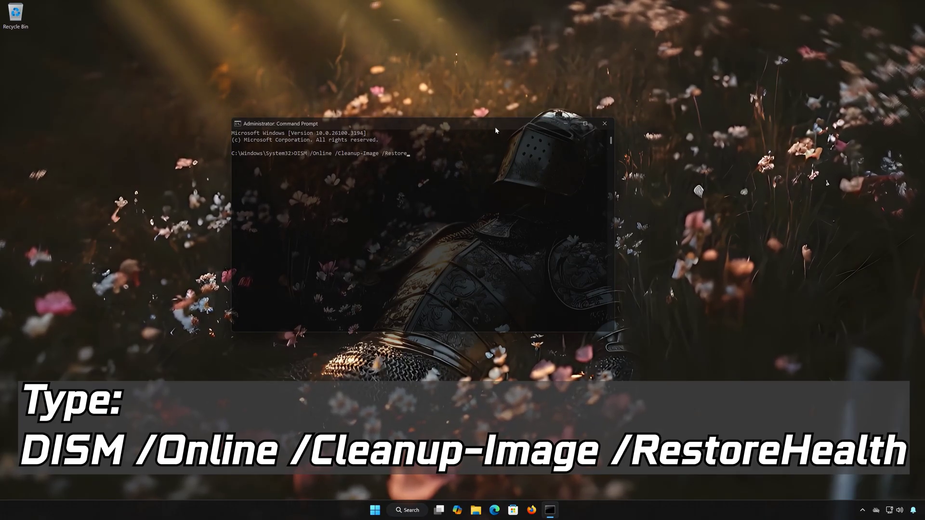
pyautogui.write('Health')
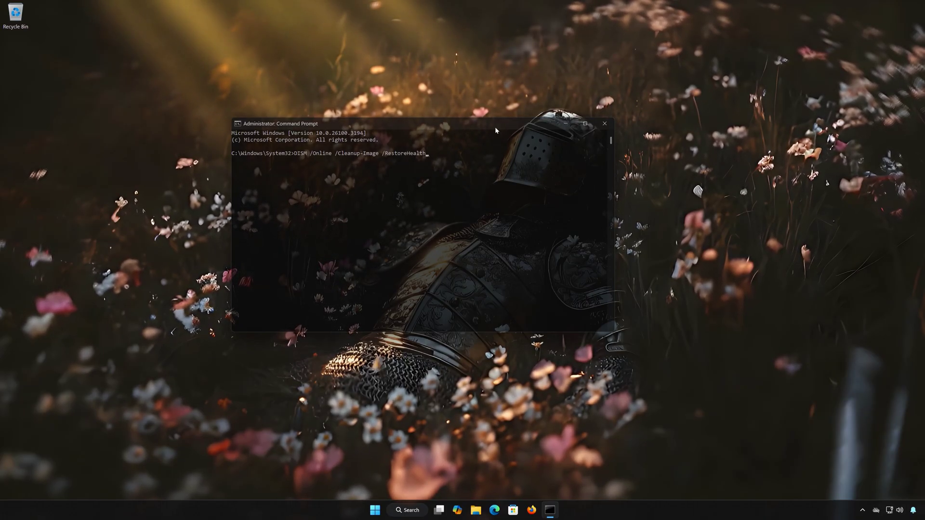
pyautogui.press('Return')
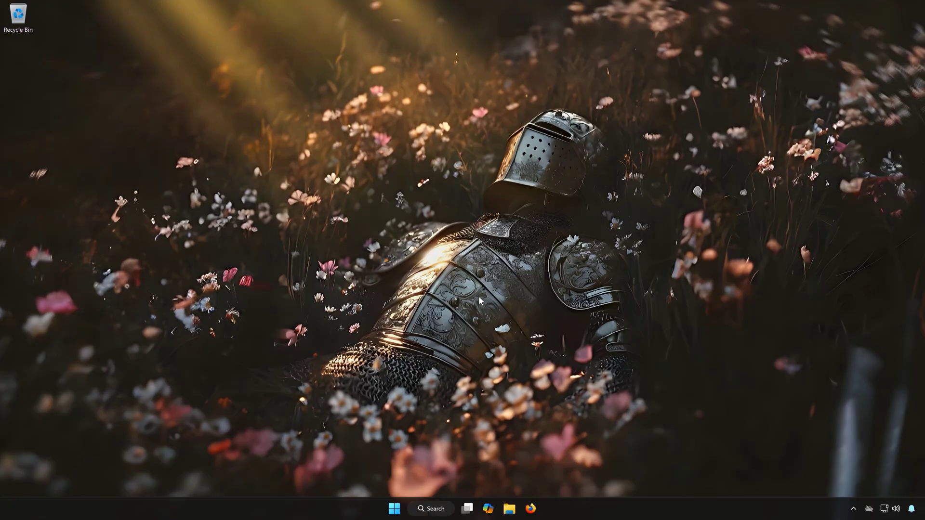
pyautogui.click(509, 509)
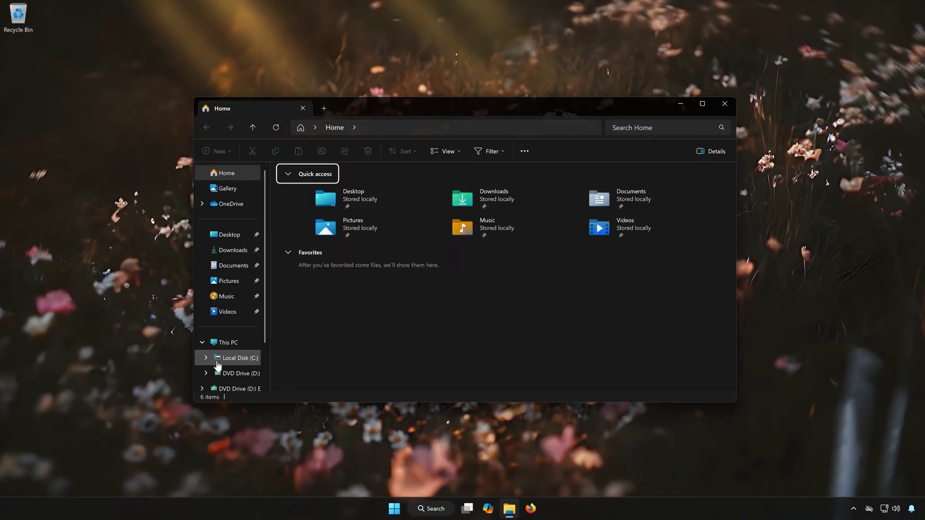
# - Browse to Local Disk (C:) > Windows and scroll down to SoftwareDistribution
pyautogui.click(236, 359)
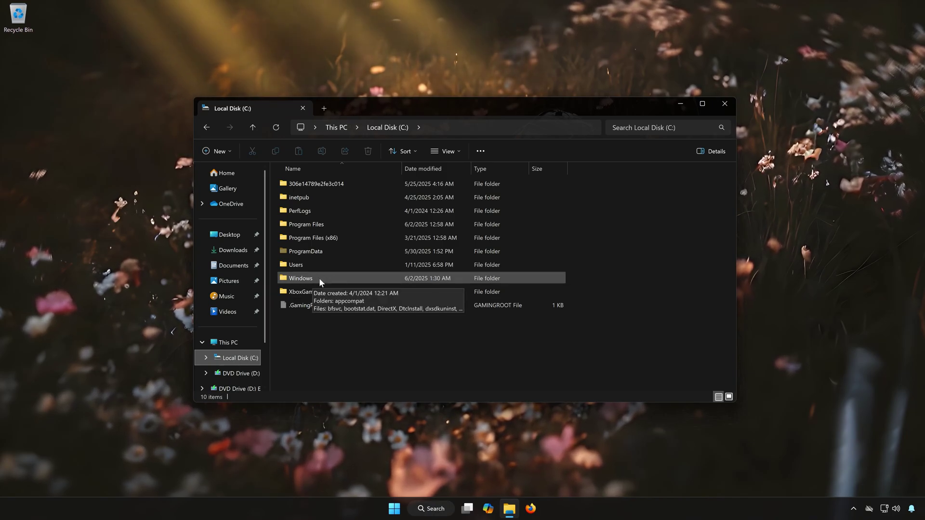
pyautogui.doubleClick(319, 279)
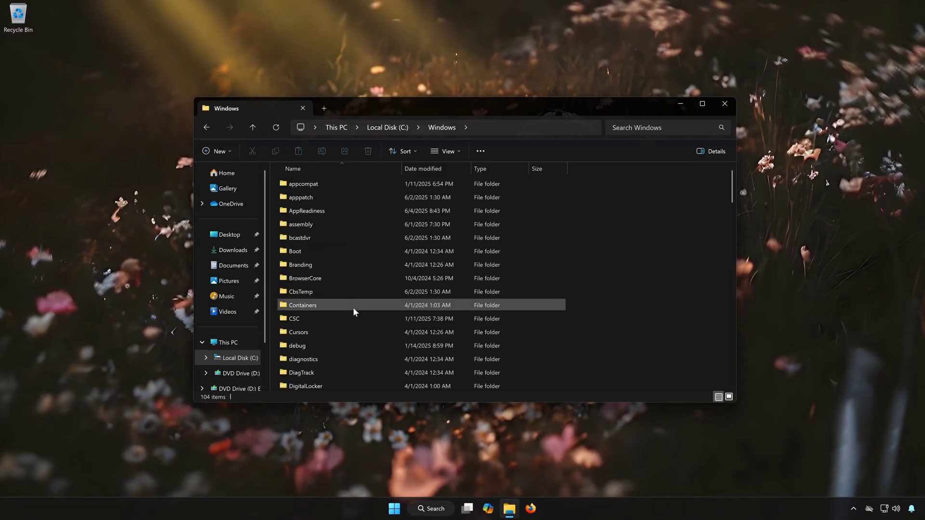
pyautogui.scroll(-2, 353, 311)
pyautogui.scroll(-5, 353, 311)
pyautogui.scroll(-6, 353, 311)
pyautogui.scroll(-2, 354, 315)
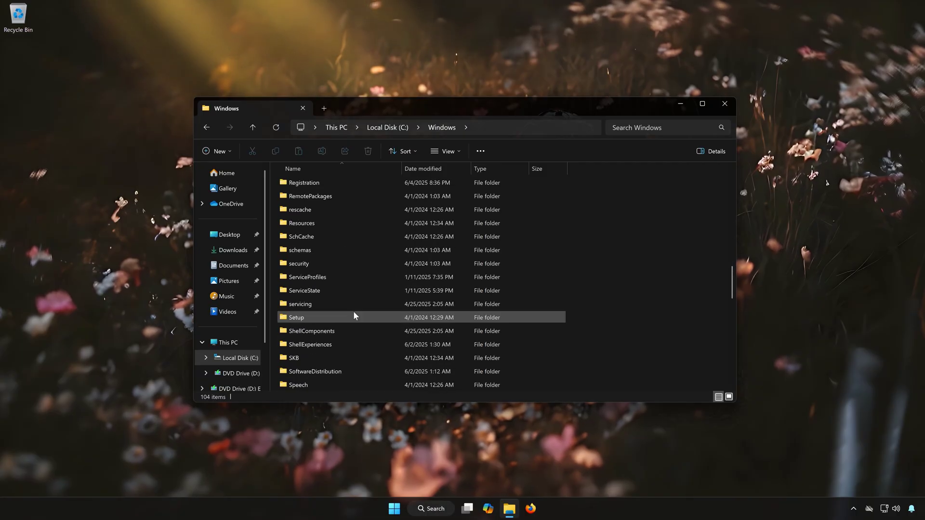
pyautogui.scroll(-1, 354, 316)
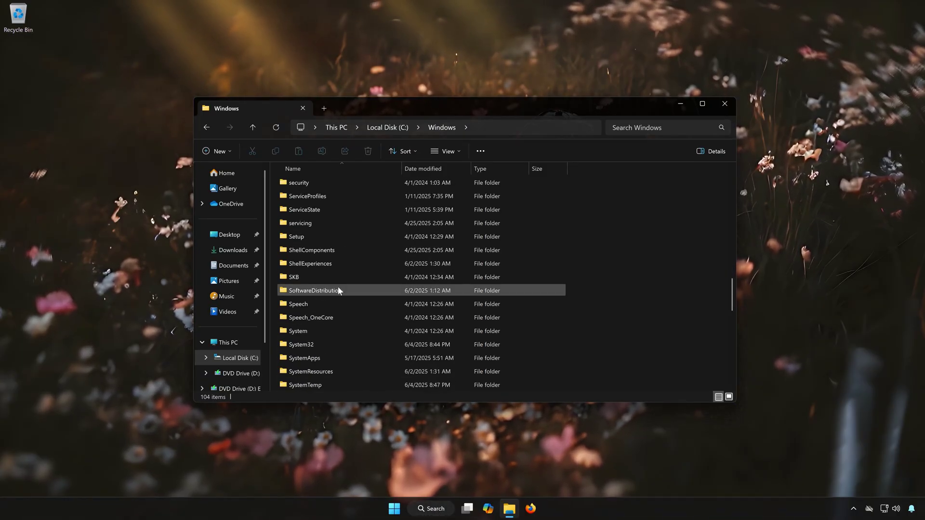
# - Open SoftwareDistribution and delete its Download folder, granting administrator permission
pyautogui.click(326, 295)
pyautogui.doubleClick(325, 292)
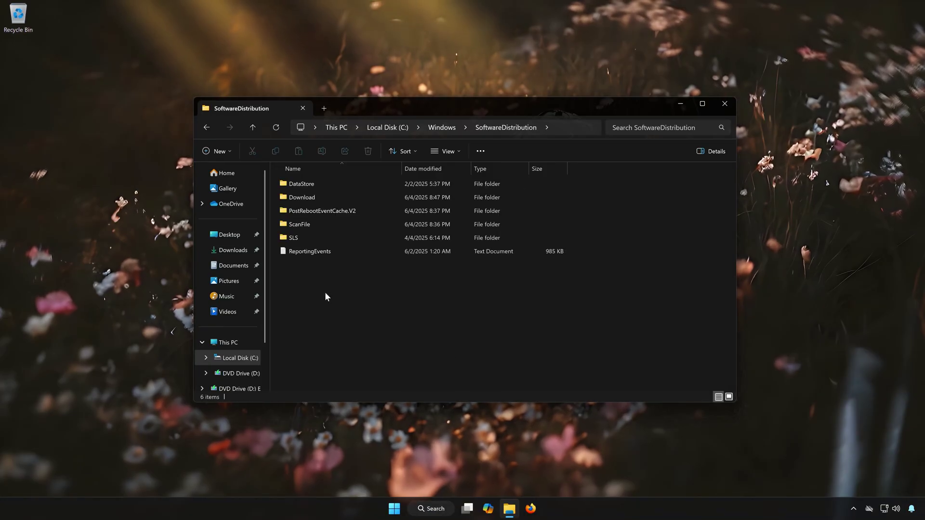
pyautogui.click(315, 198)
pyautogui.click(368, 151)
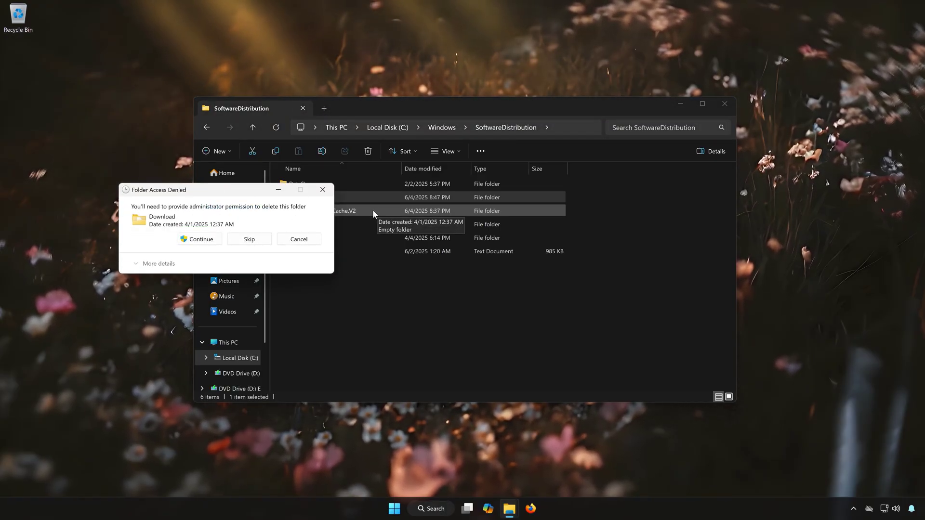
pyautogui.click(248, 237)
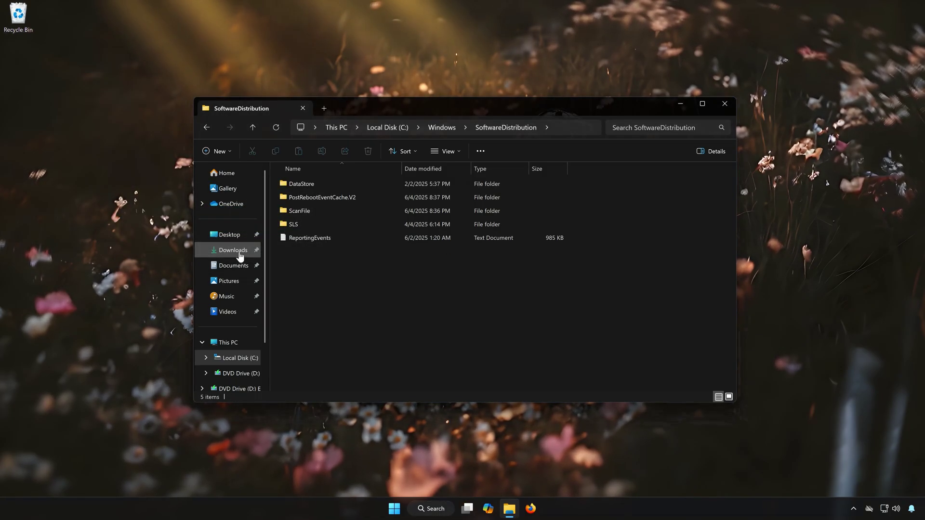
# - Close File Explorer and start a check for updates on Settings' Windows Update page
pyautogui.click(725, 104)
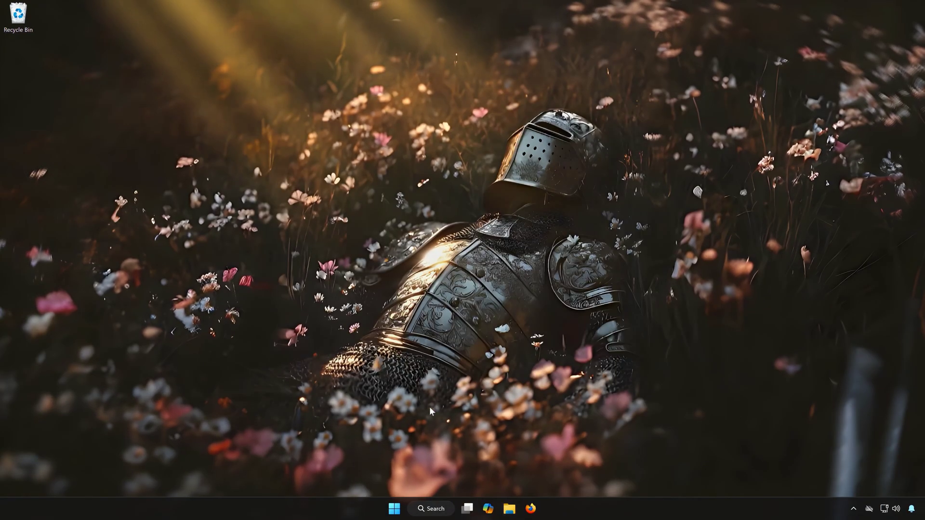
pyautogui.click(394, 509)
pyautogui.click(581, 240)
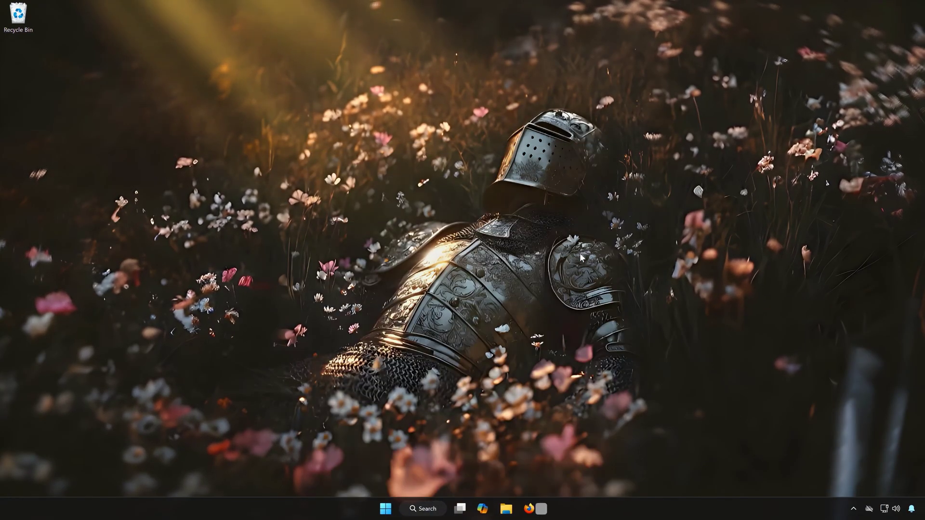
pyautogui.scroll(-2, 272, 297)
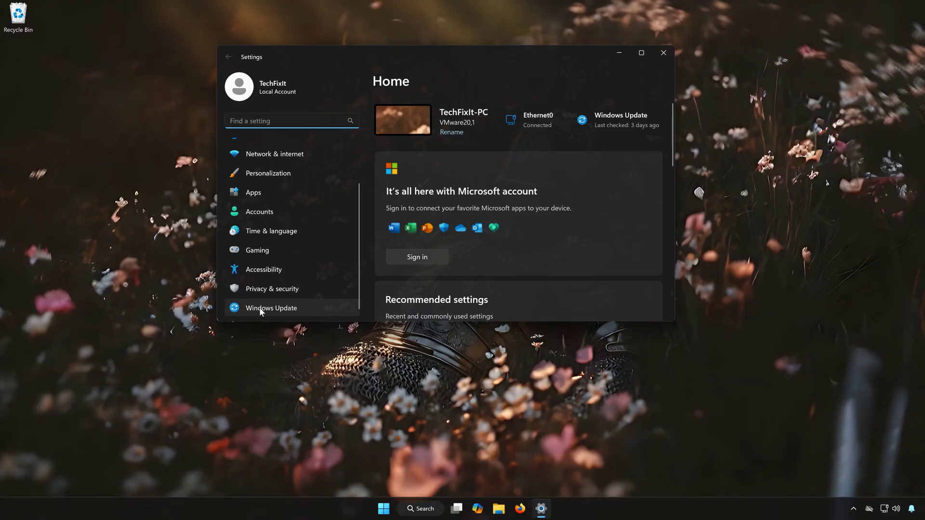
pyautogui.click(260, 308)
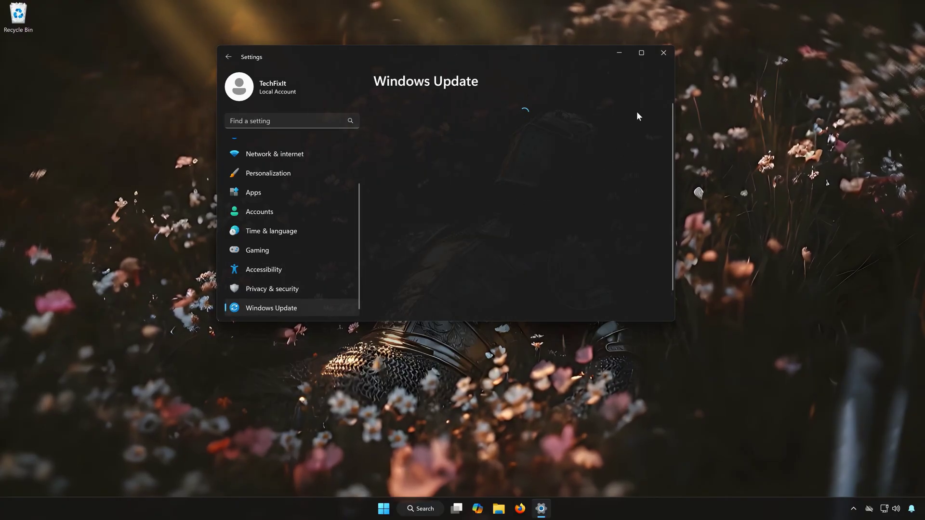
pyautogui.click(637, 126)
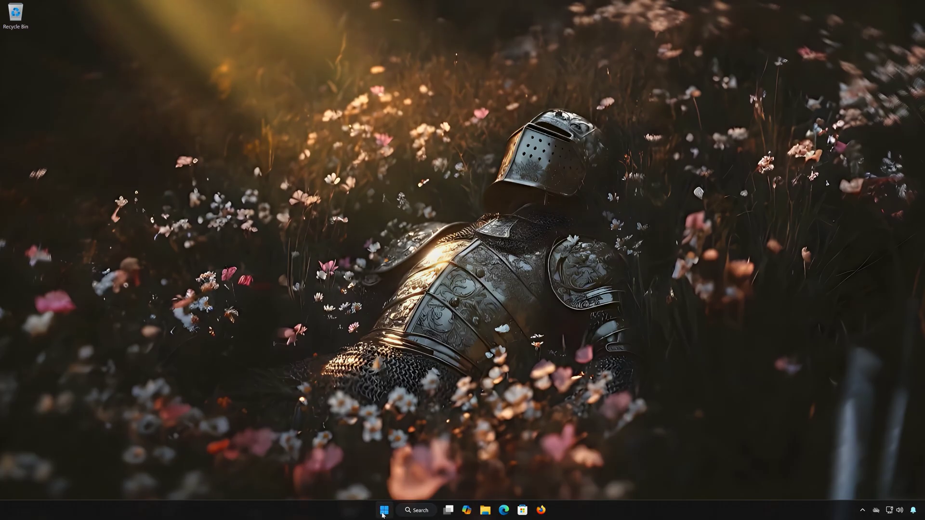
# - Open the Services console and select the Windows Update service in the list
pyautogui.click(383, 511)
pyautogui.write('services')
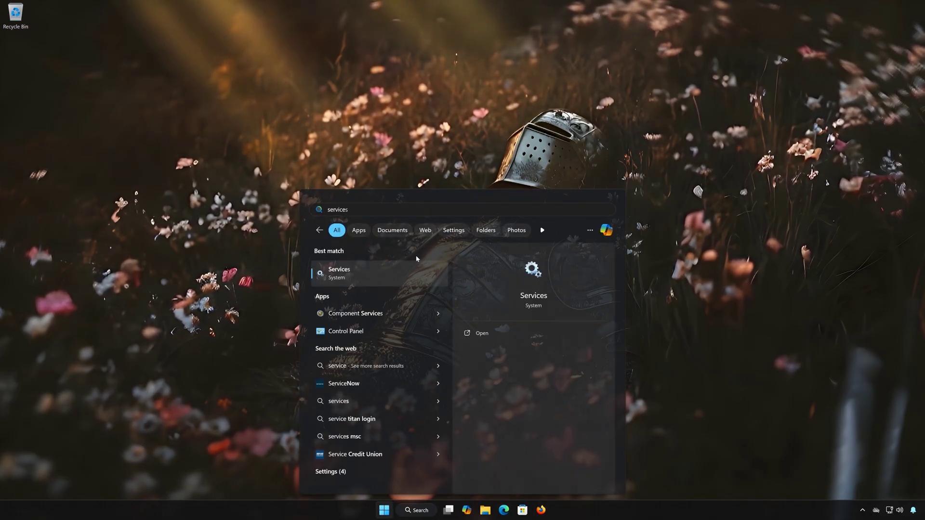
pyautogui.click(374, 276)
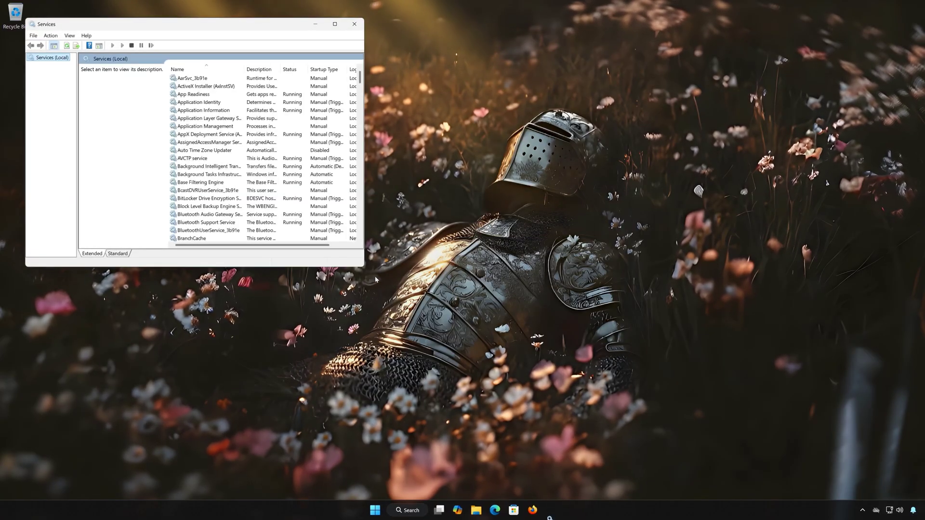
pyautogui.moveTo(267, 29); pyautogui.dragTo(537, 102)
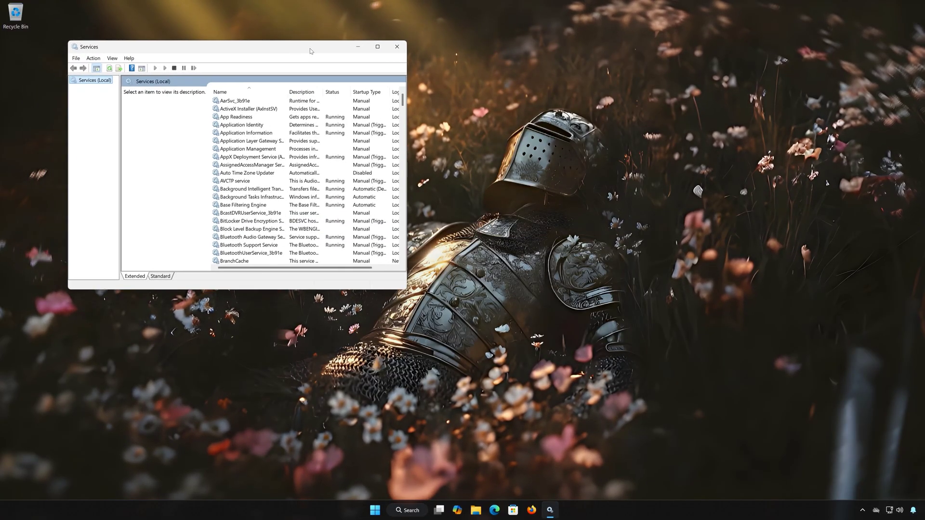
pyautogui.click(466, 154)
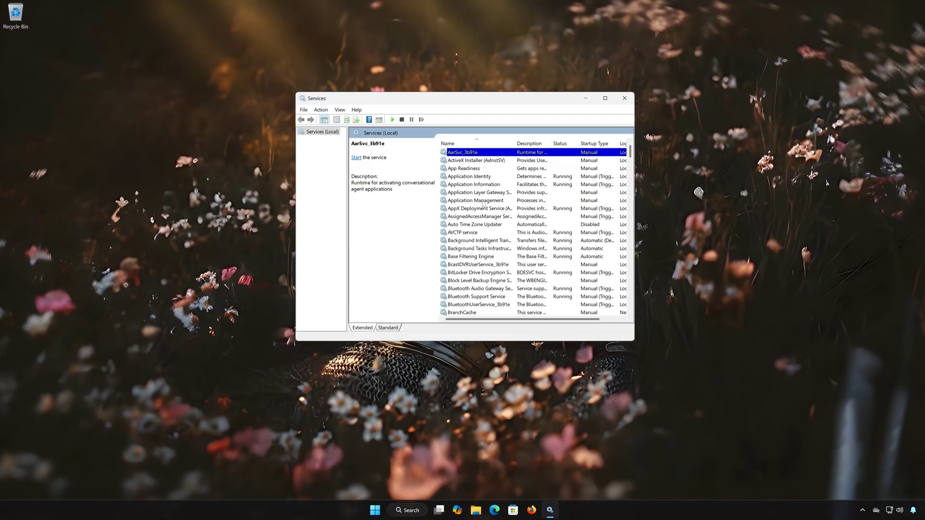
pyautogui.press('w')
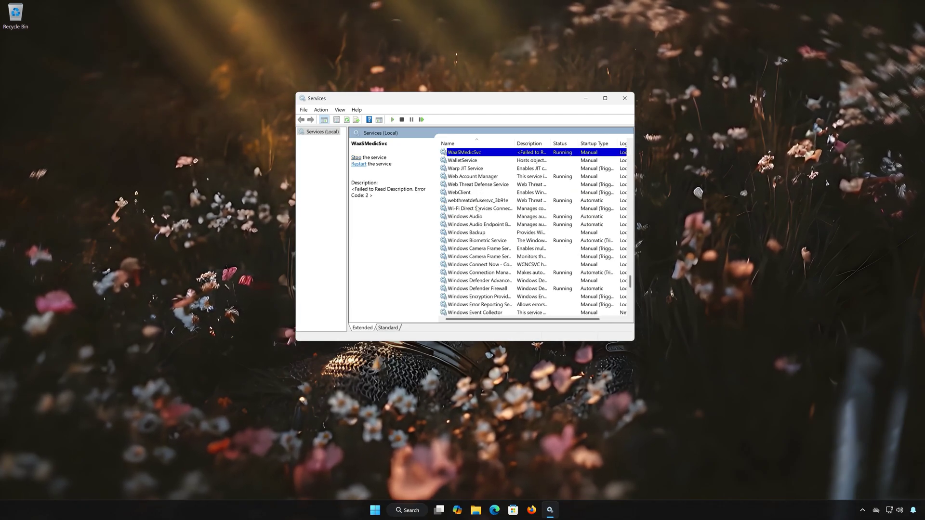
pyautogui.scroll(-5, 477, 209)
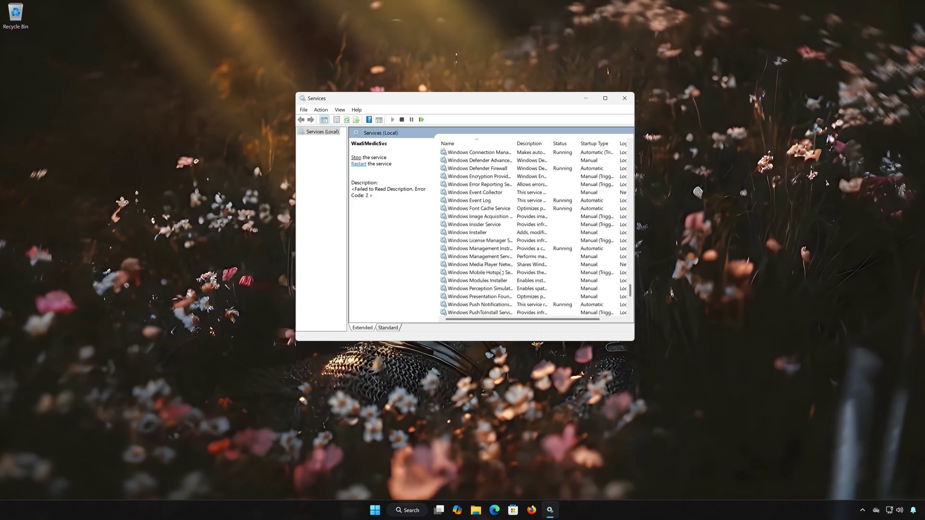
pyautogui.scroll(-3, 479, 279)
pyautogui.click(478, 281)
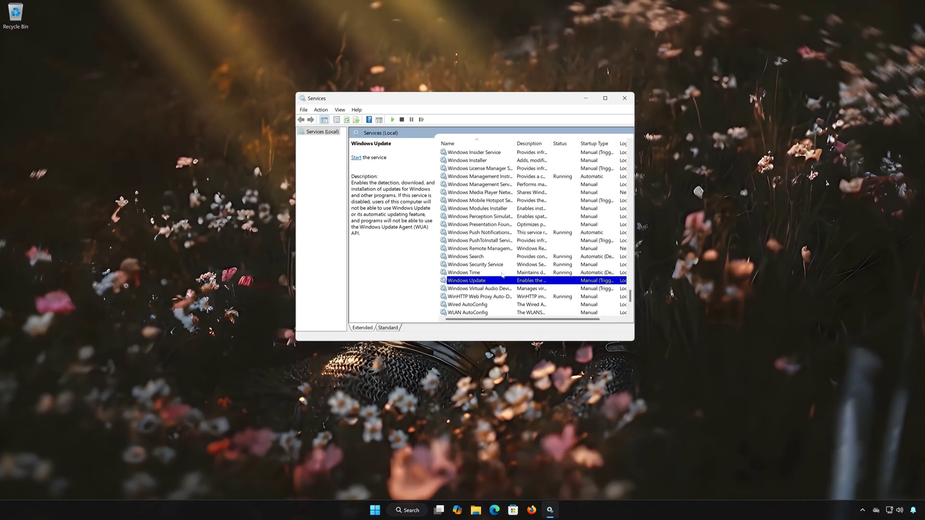
# - Change the Windows Update service's startup type from Manual to Automatic in its Properties
pyautogui.rightClick(490, 282)
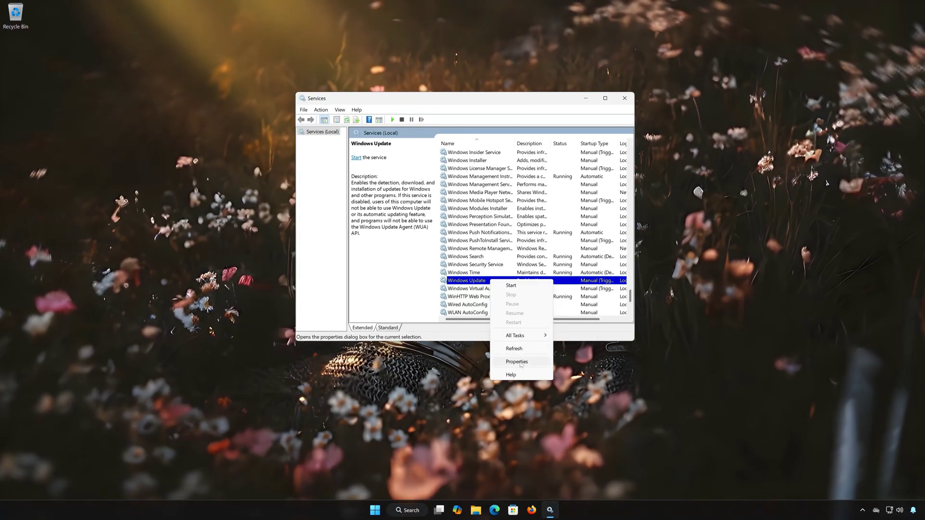
pyautogui.click(520, 362)
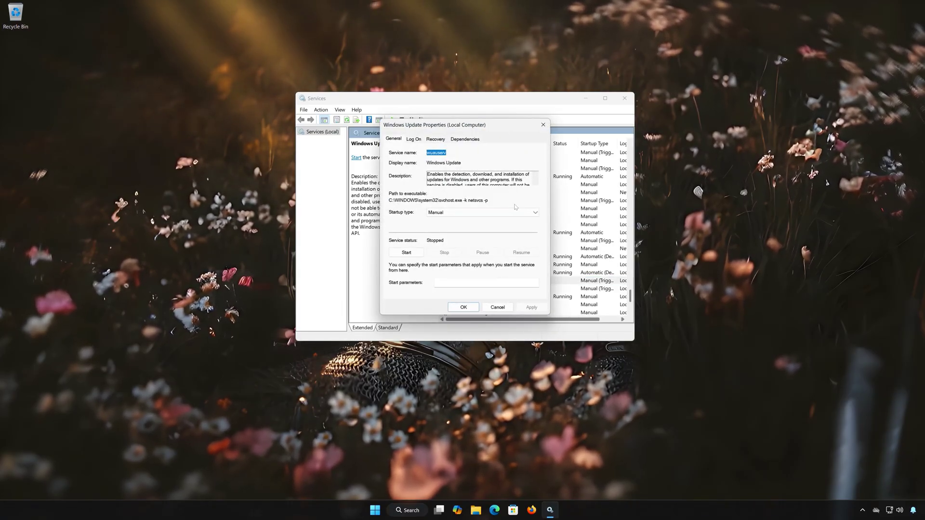
pyautogui.click(447, 213)
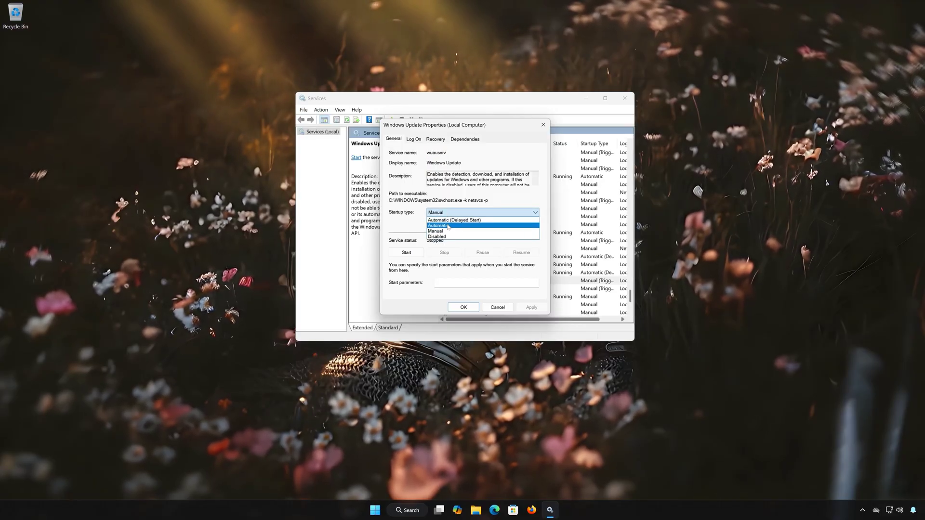
pyautogui.click(441, 226)
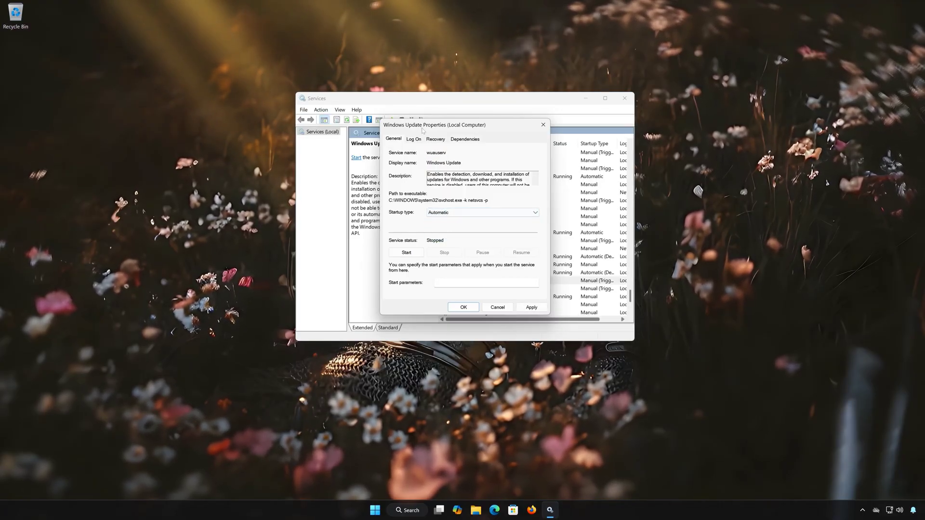
# - Set Windows Update's second-failure recovery action to Restart the Service and save with OK
pyautogui.click(441, 138)
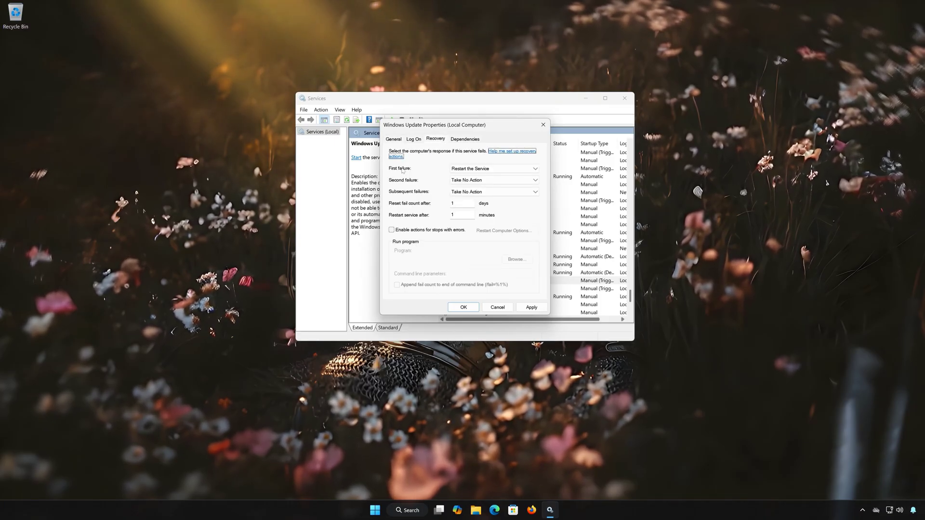
pyautogui.press('Tab')
pyautogui.press('Tab')
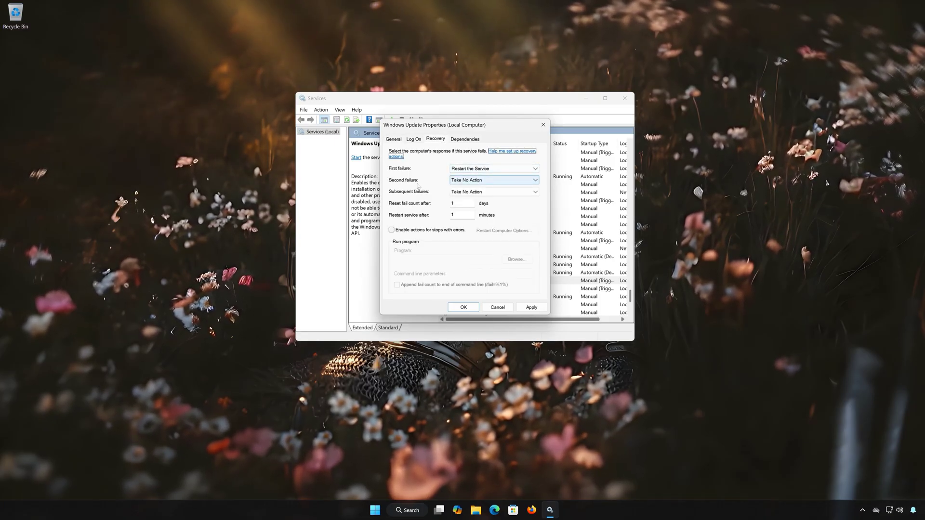
pyautogui.click(463, 180)
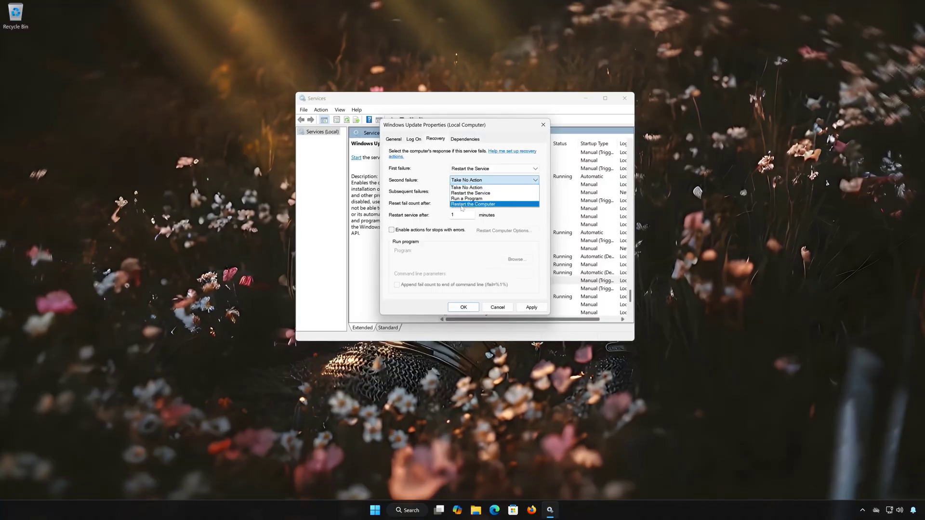
pyautogui.click(495, 194)
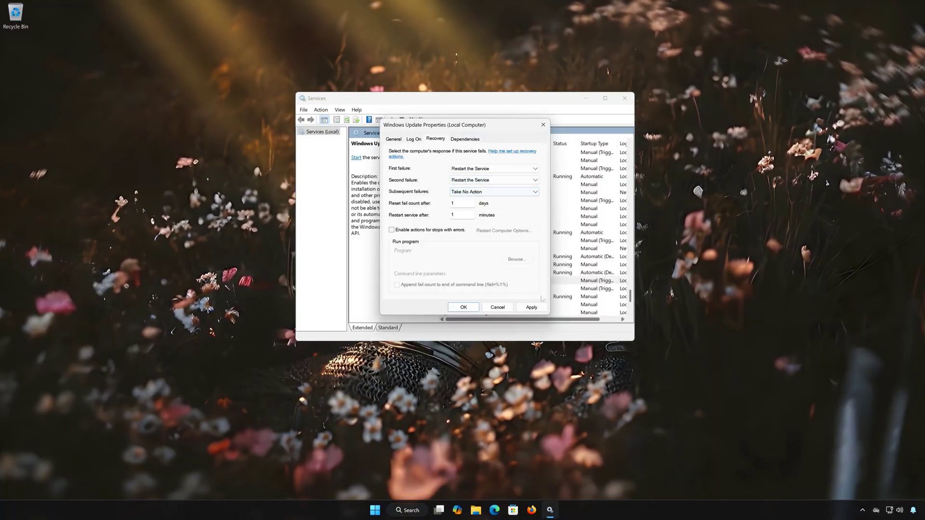
pyautogui.click(464, 307)
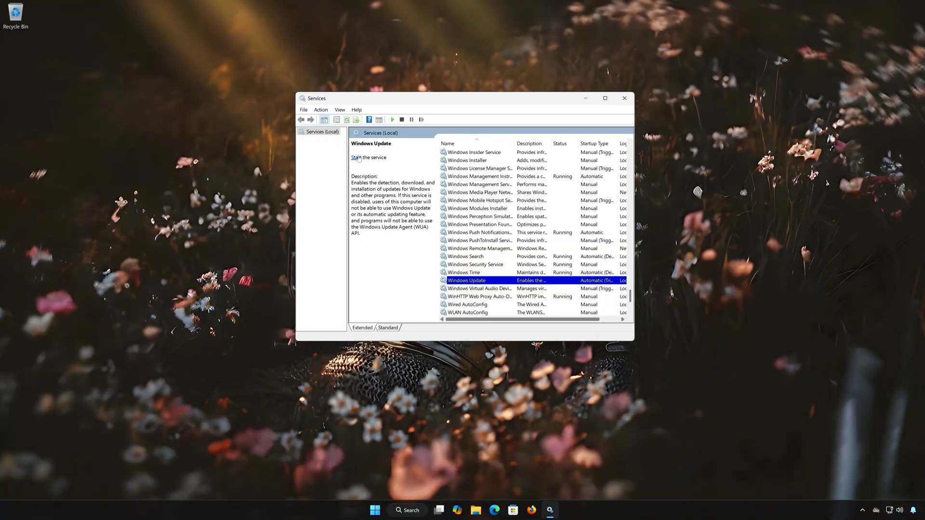
# - Start Windows Update from the left-pane Start link, then close the Services window
pyautogui.click(356, 157)
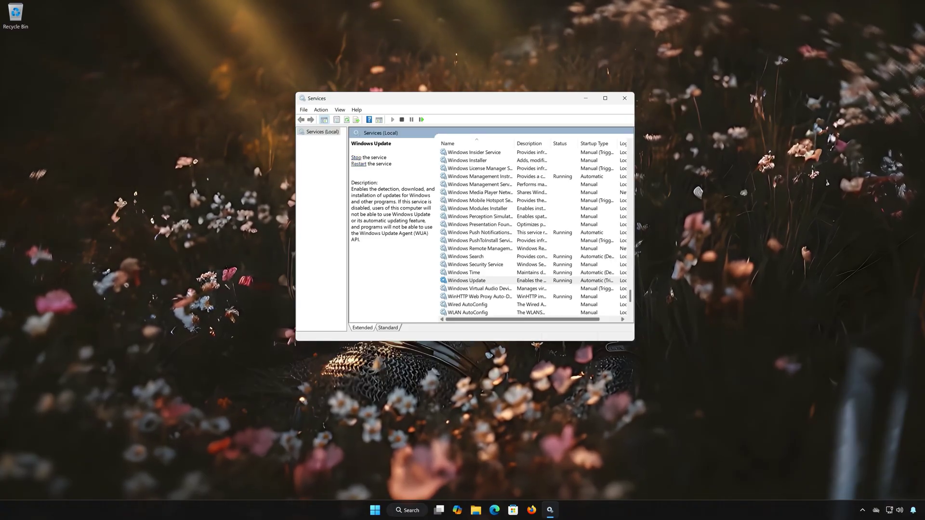
pyautogui.click(624, 98)
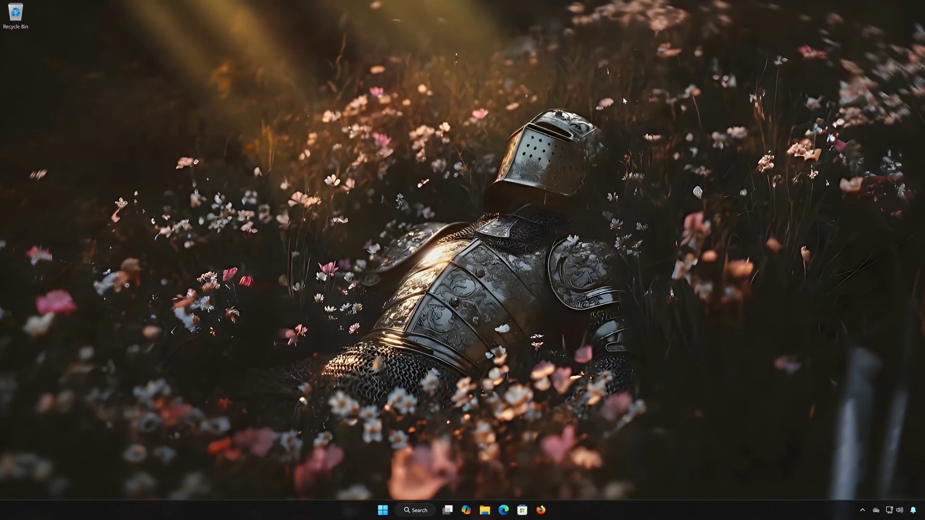